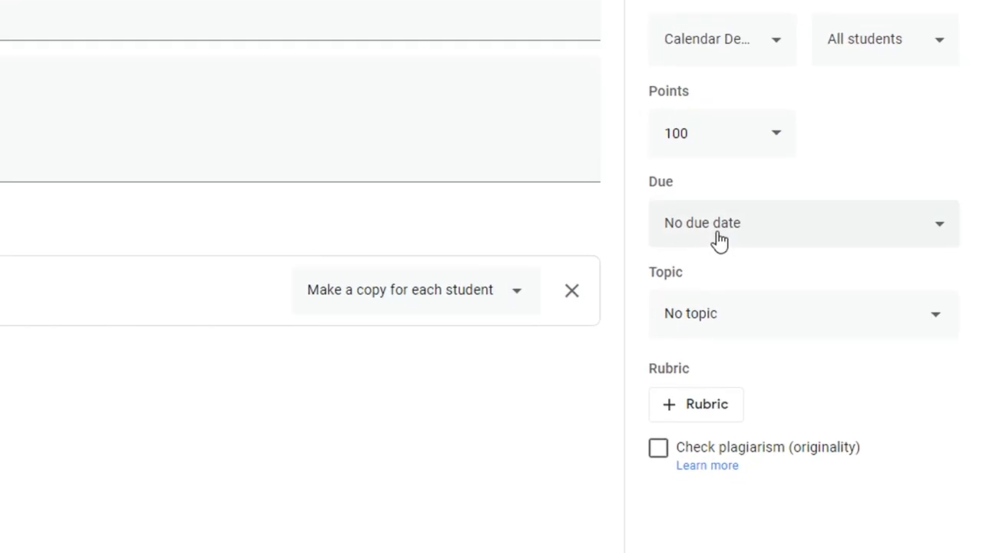
# Set the Reading Reflections assignment's due date to Sep 5, 2020 at 12:00 PM and assign it to the class.
pyautogui.click(722, 229)
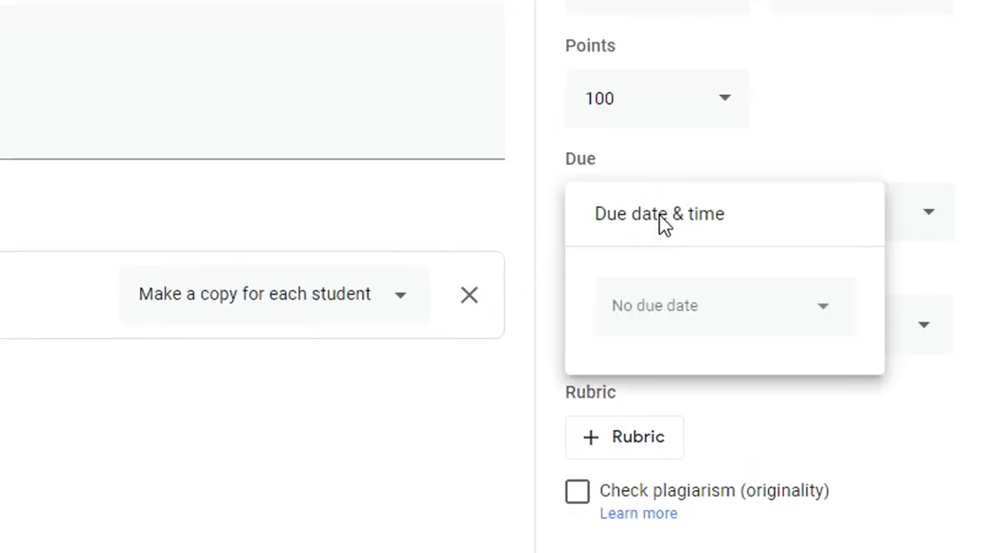
pyautogui.click(738, 297)
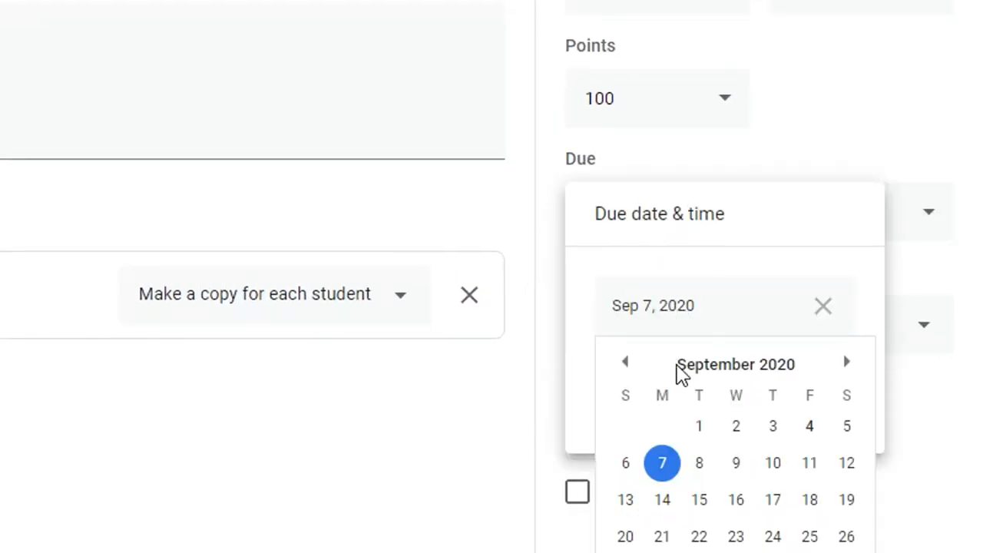
pyautogui.click(847, 430)
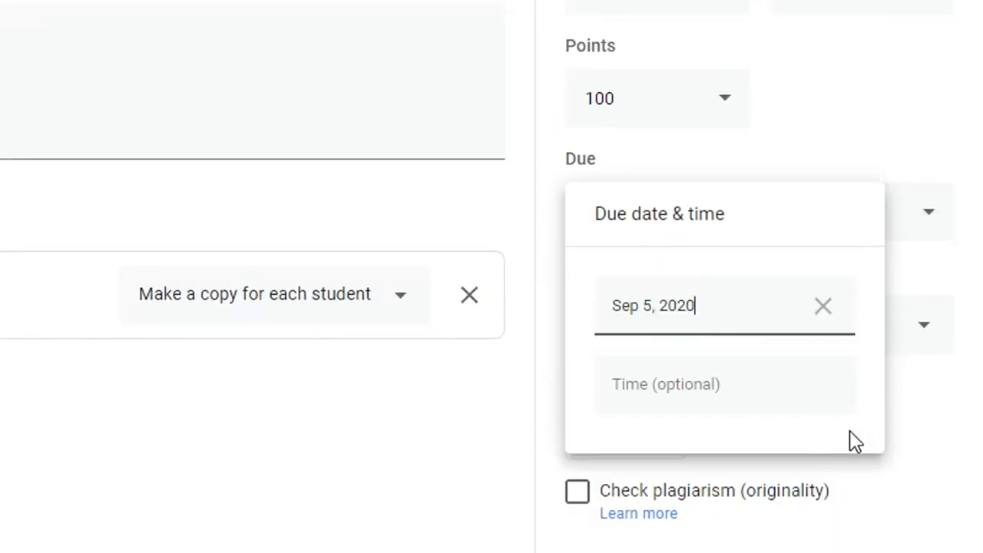
pyautogui.click(667, 392)
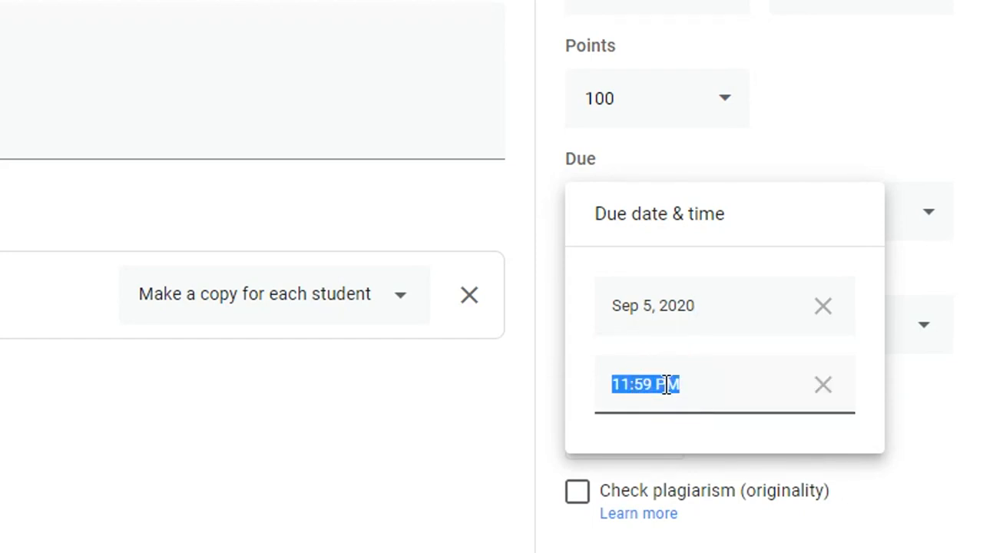
pyautogui.write('12:')
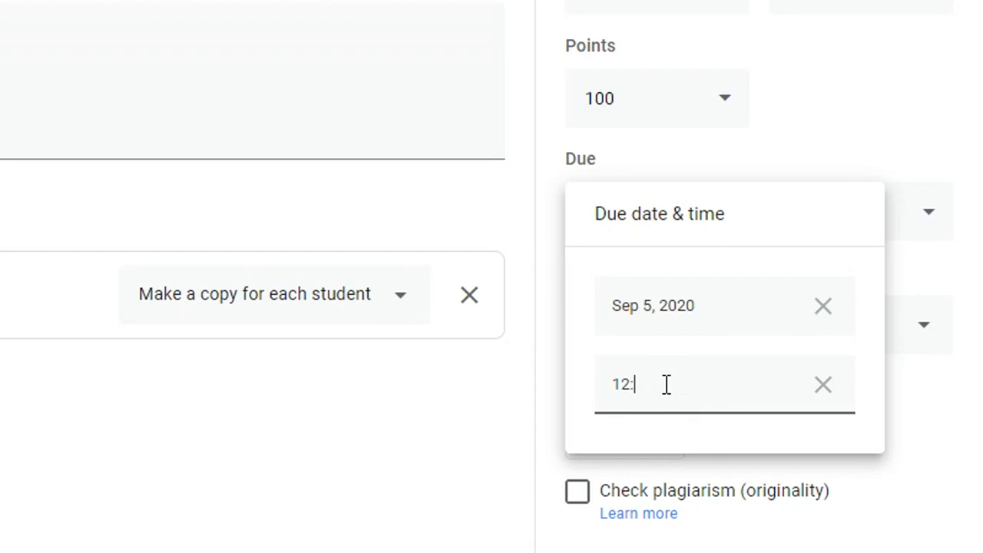
pyautogui.write('00 pm')
pyautogui.click(527, 400)
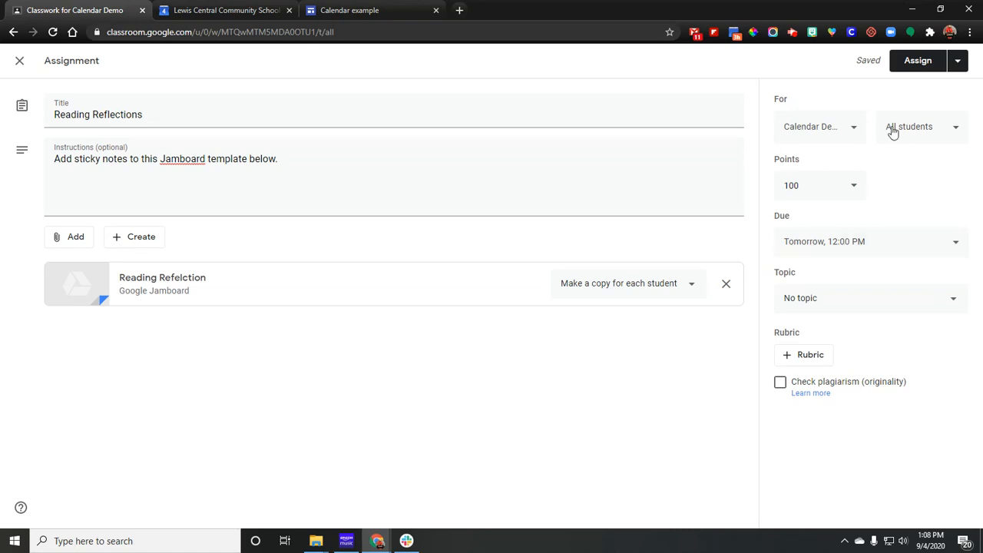
pyautogui.click(957, 62)
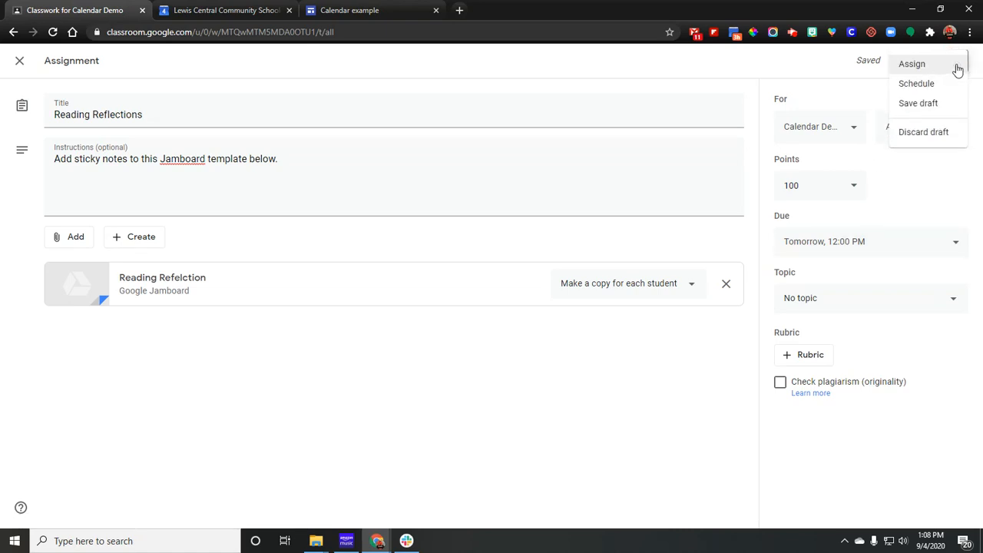
pyautogui.click(913, 66)
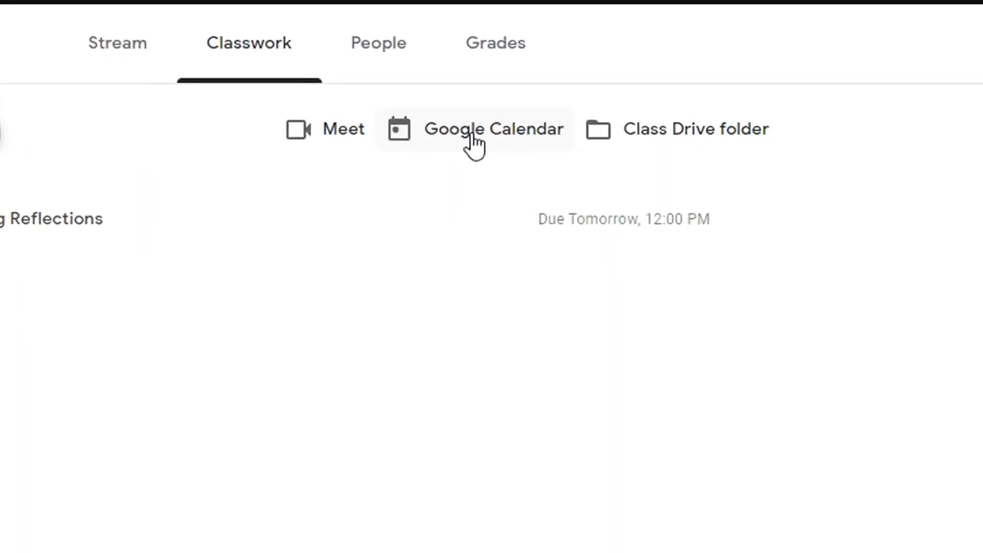
# Open the class's Google Calendar from the classwork page and view the Reading Reflections assignment event on Saturday.
pyautogui.click(474, 140)
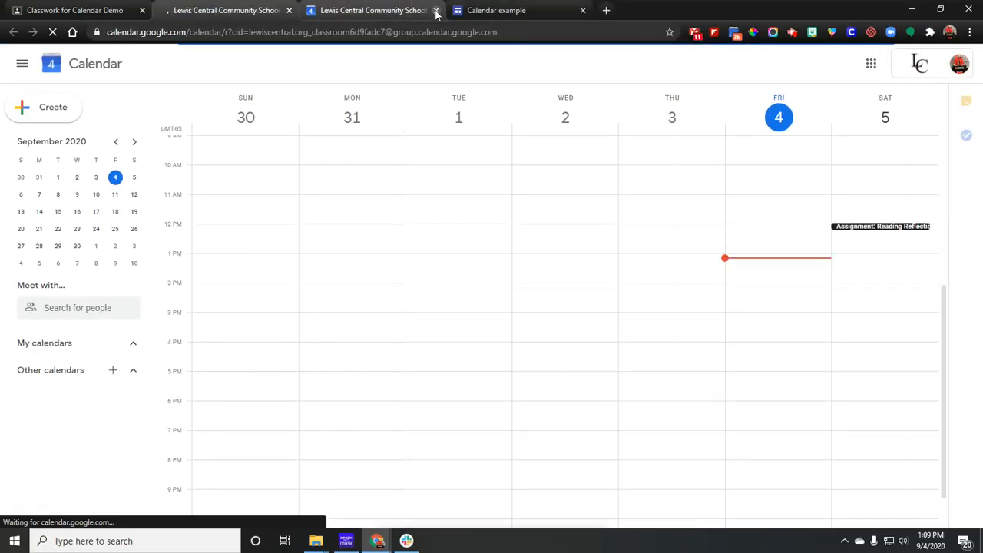
pyautogui.click(436, 12)
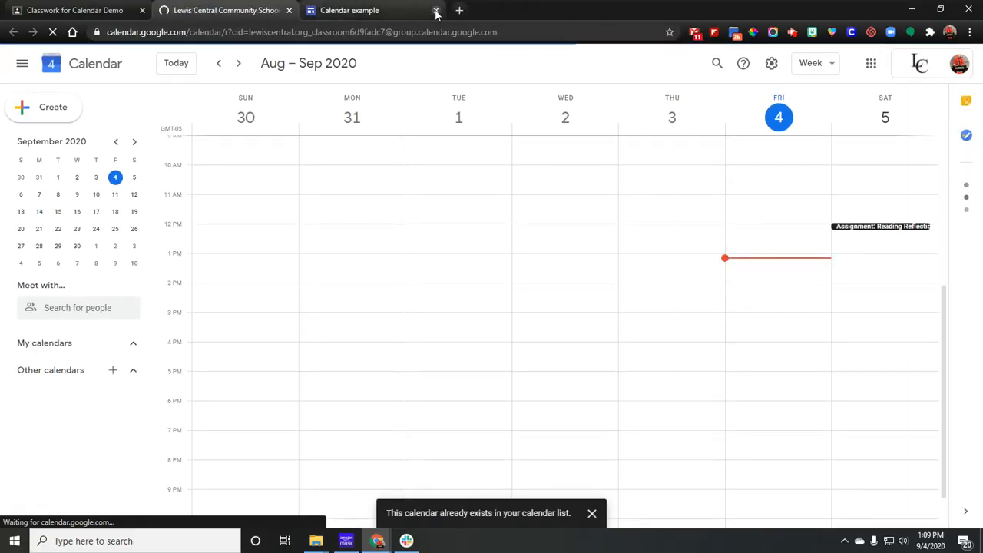
pyautogui.click(854, 227)
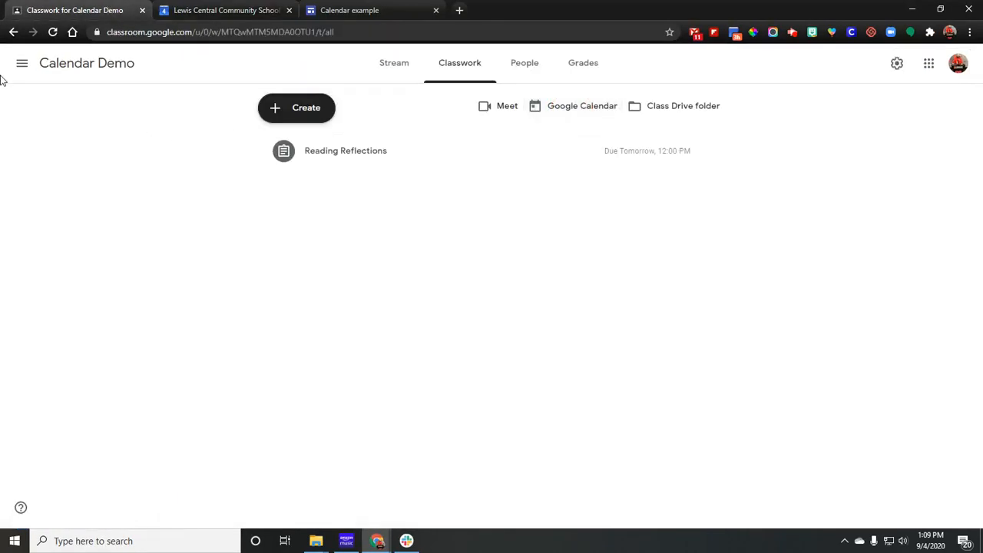
# Check this week's Classroom calendar for all classes, and reopen the Reading Reflections event details in Google Calendar.
pyautogui.click(22, 64)
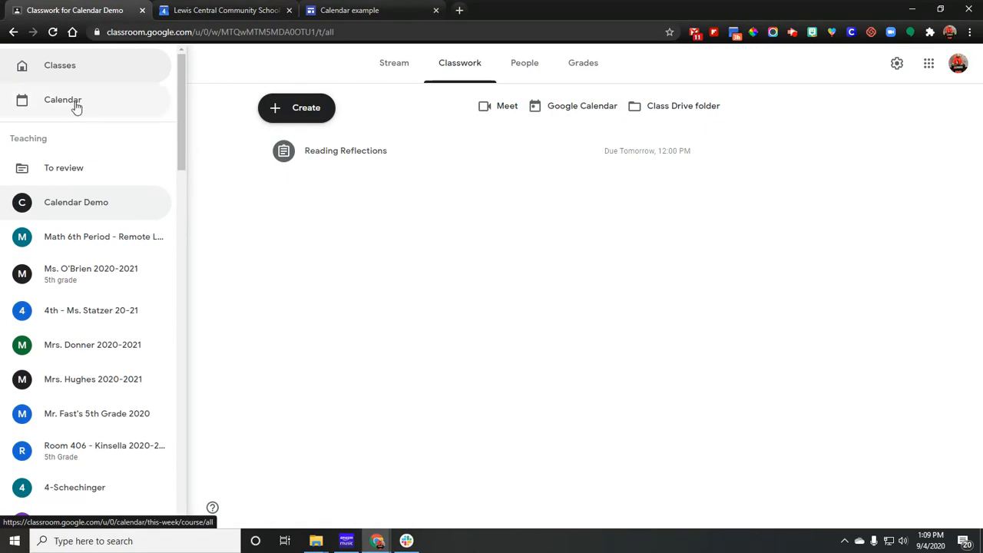
pyautogui.click(76, 108)
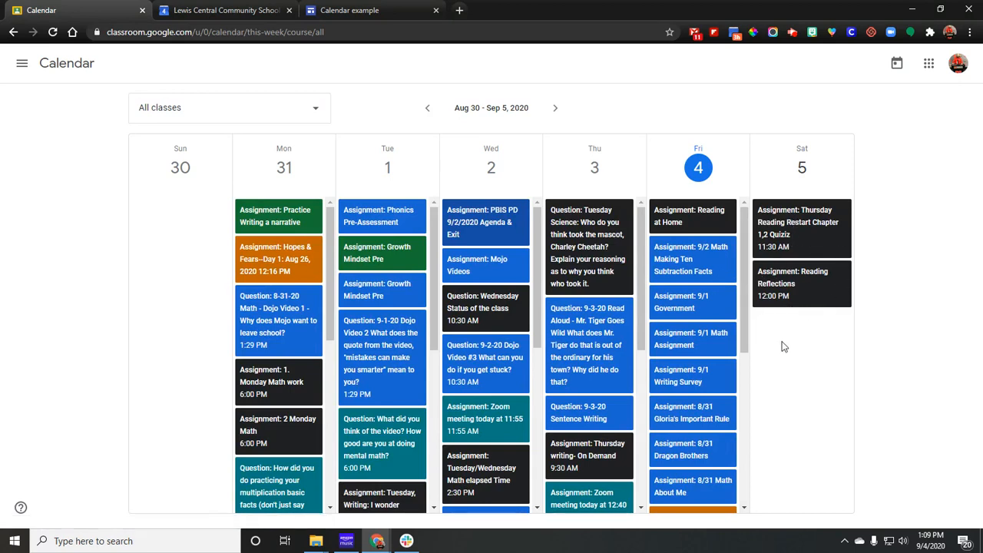
pyautogui.click(173, 14)
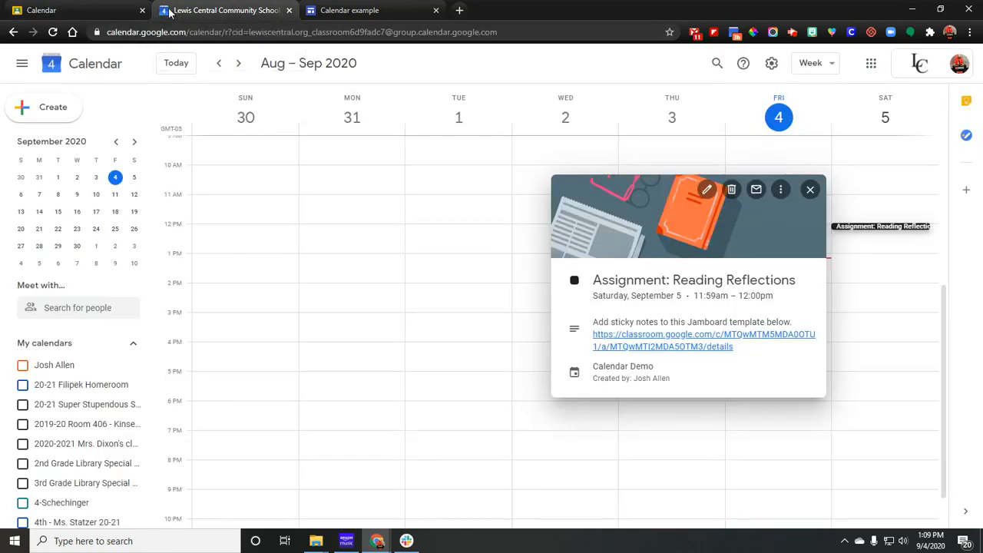
pyautogui.click(907, 250)
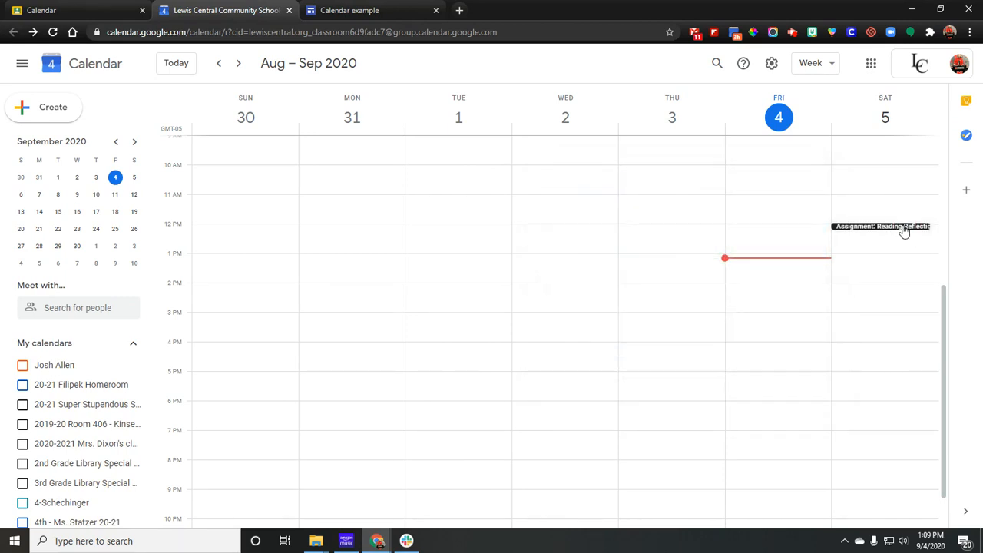
pyautogui.click(900, 231)
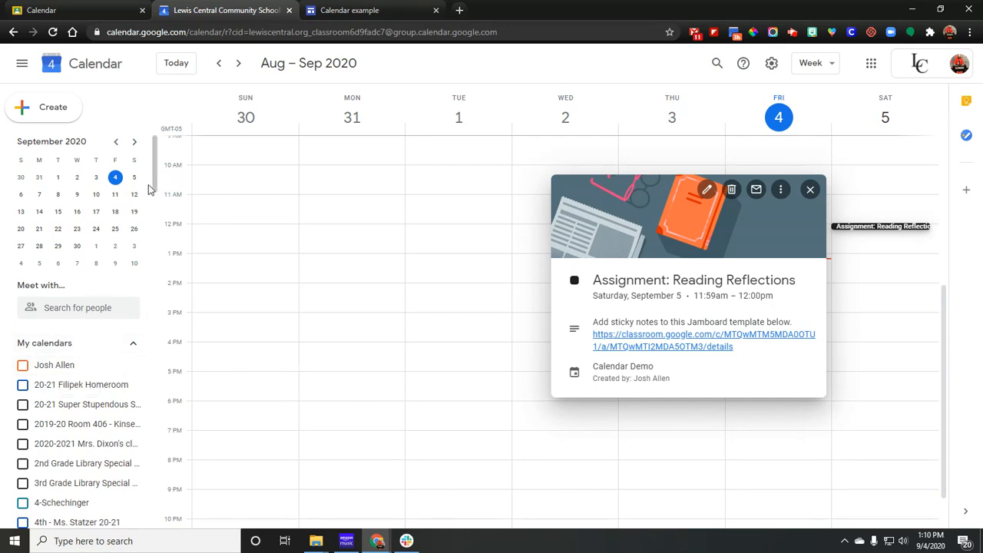
# Open the settings and sharing page of the Calendar Demo calendar.
pyautogui.moveTo(154, 180); pyautogui.dragTo(149, 232)
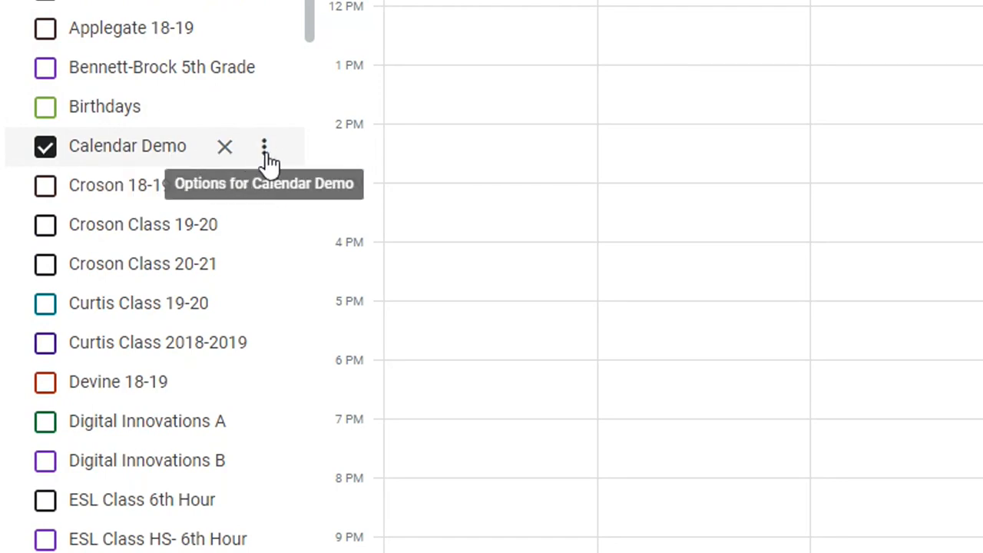
pyautogui.click(265, 154)
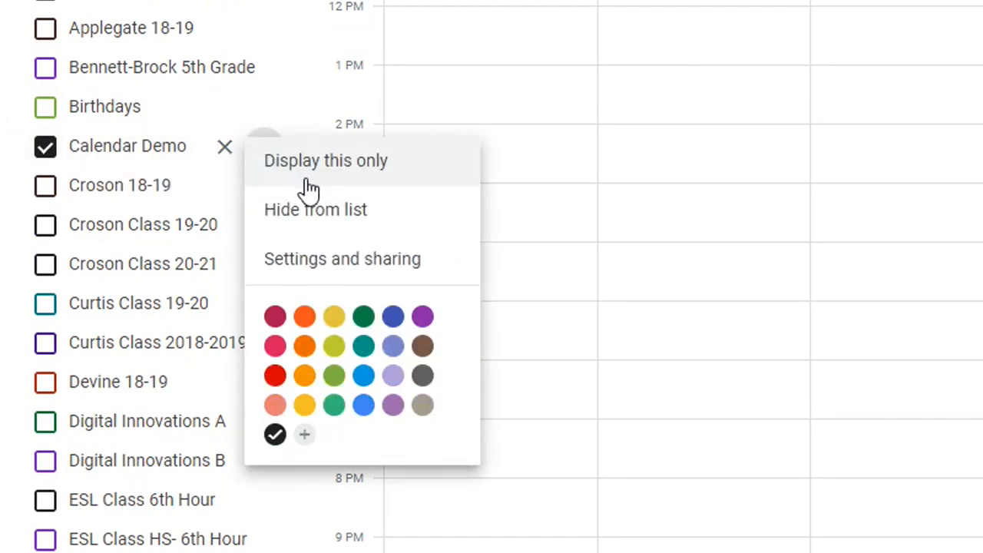
pyautogui.click(353, 258)
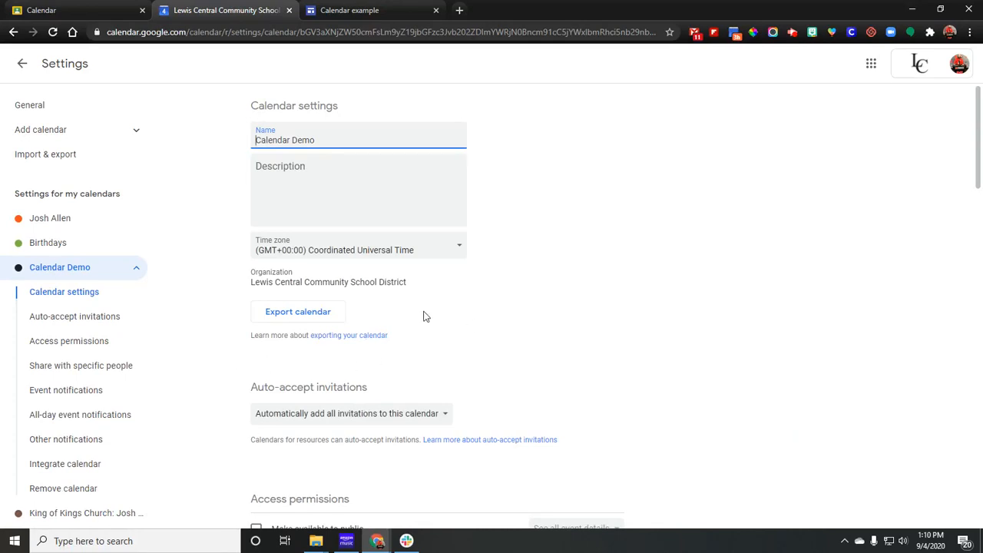
# Make the Calendar Demo calendar available to the public with all event details, and return to the week view.
pyautogui.scroll(-1, 434, 338)
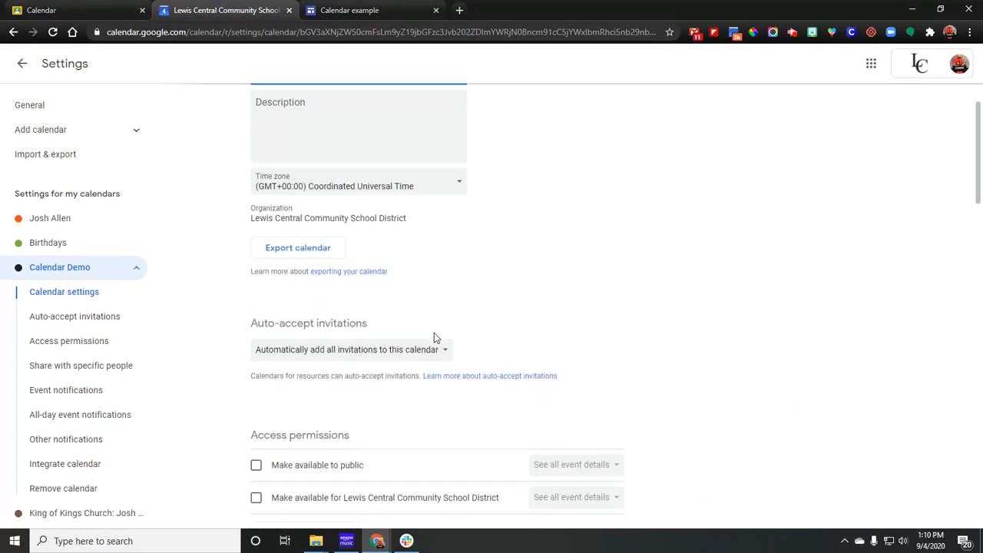
pyautogui.scroll(-2, 434, 336)
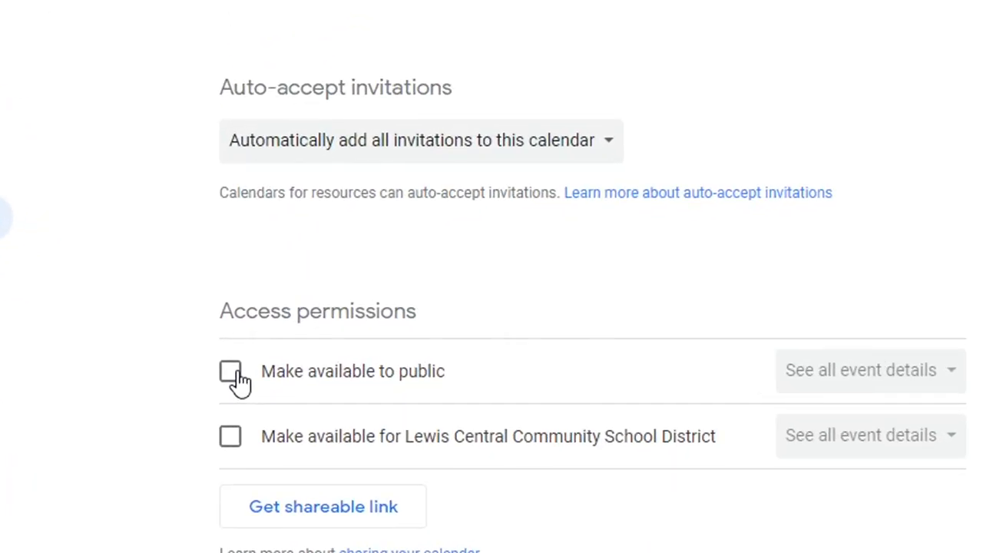
pyautogui.click(235, 376)
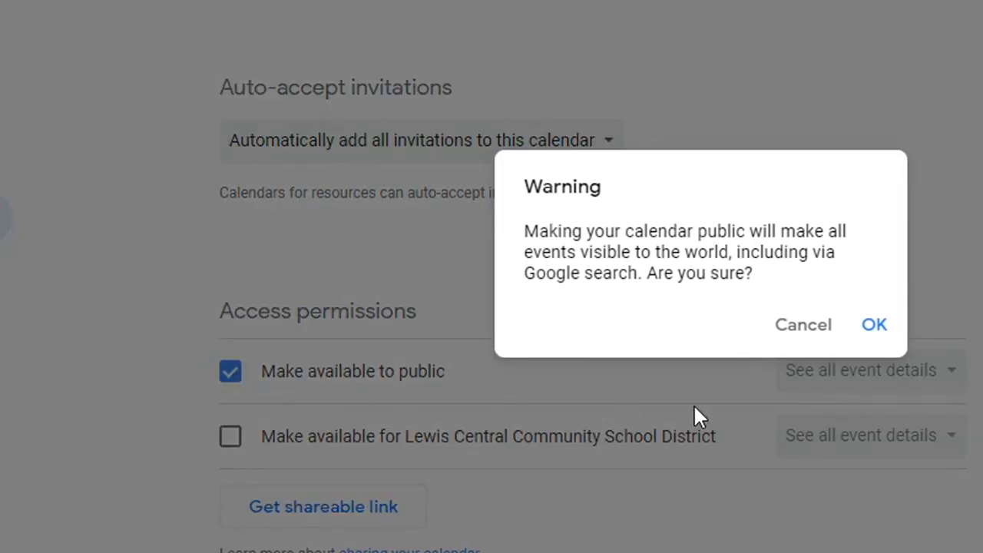
pyautogui.click(874, 327)
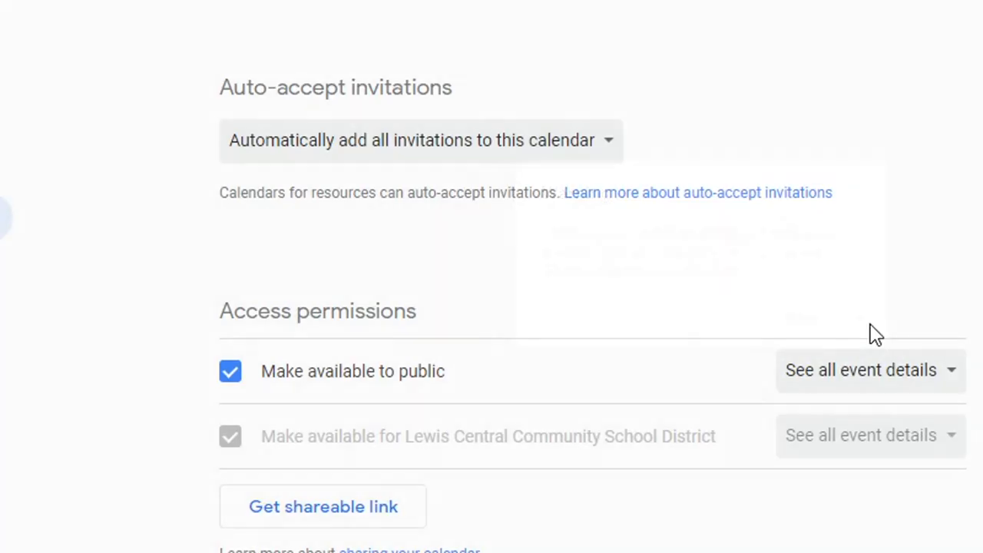
pyautogui.scroll(-3, 876, 334)
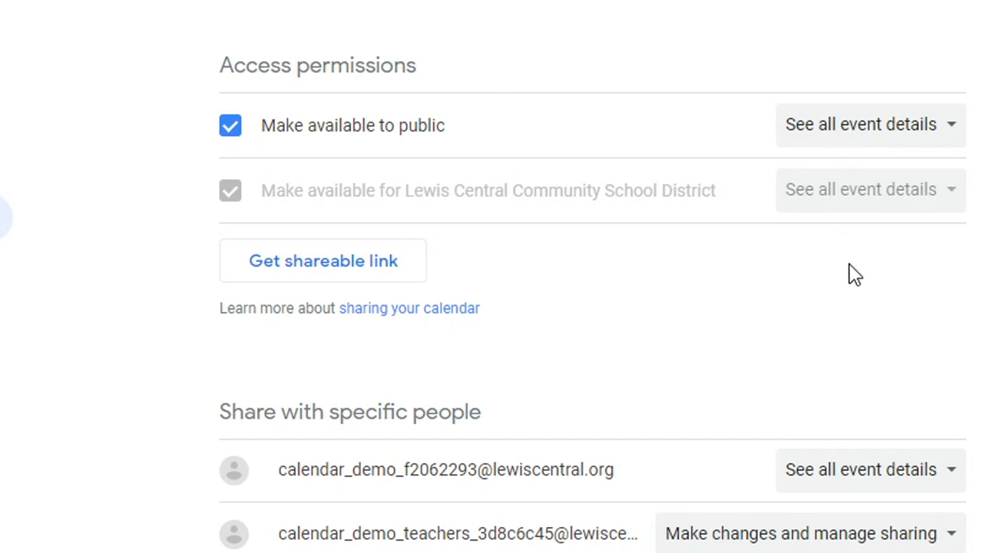
pyautogui.scroll(-6, 855, 275)
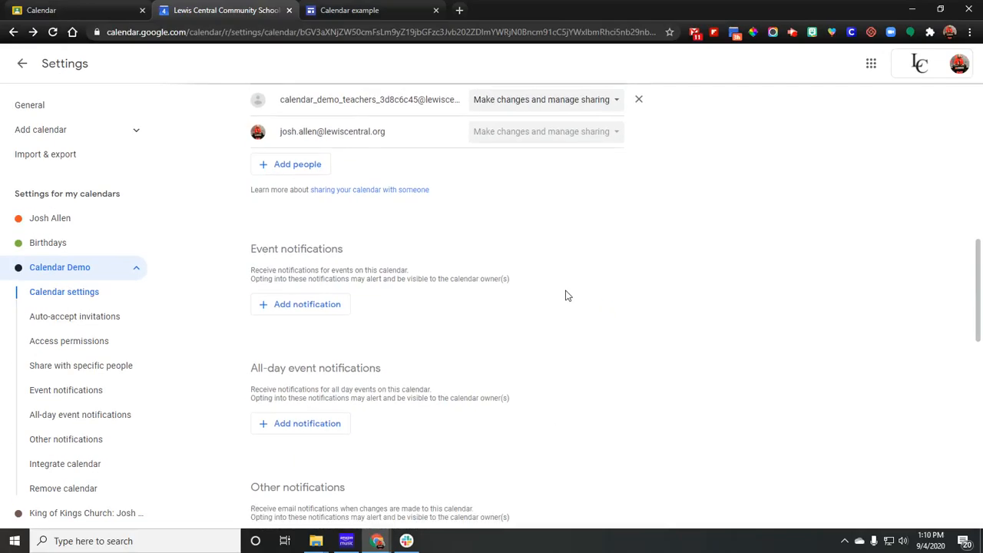
pyautogui.scroll(-7, 566, 295)
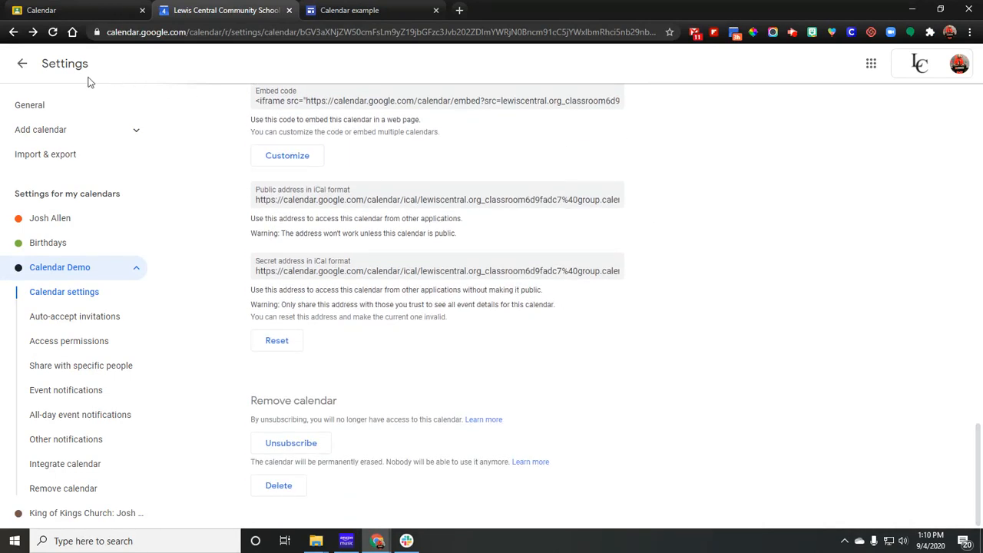
pyautogui.click(21, 65)
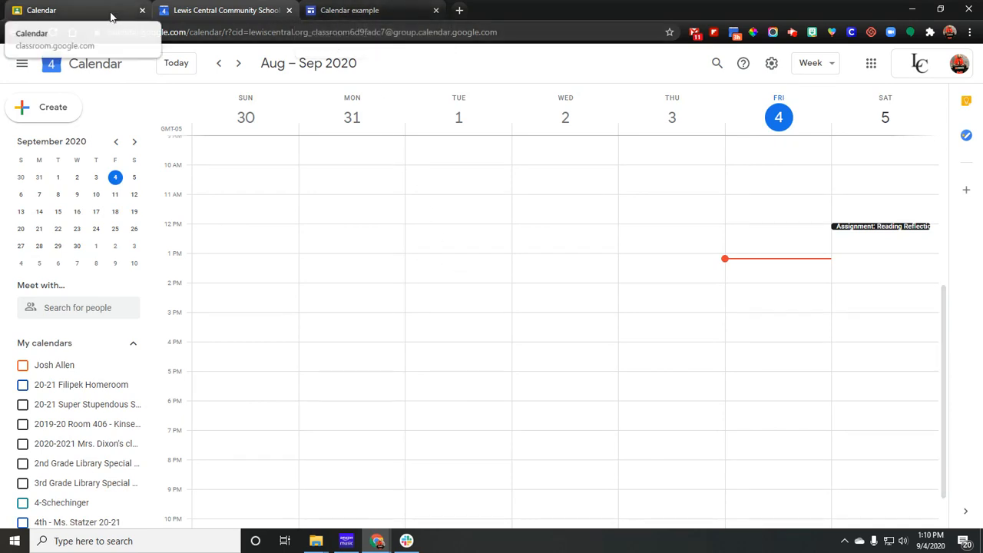
pyautogui.click(42, 10)
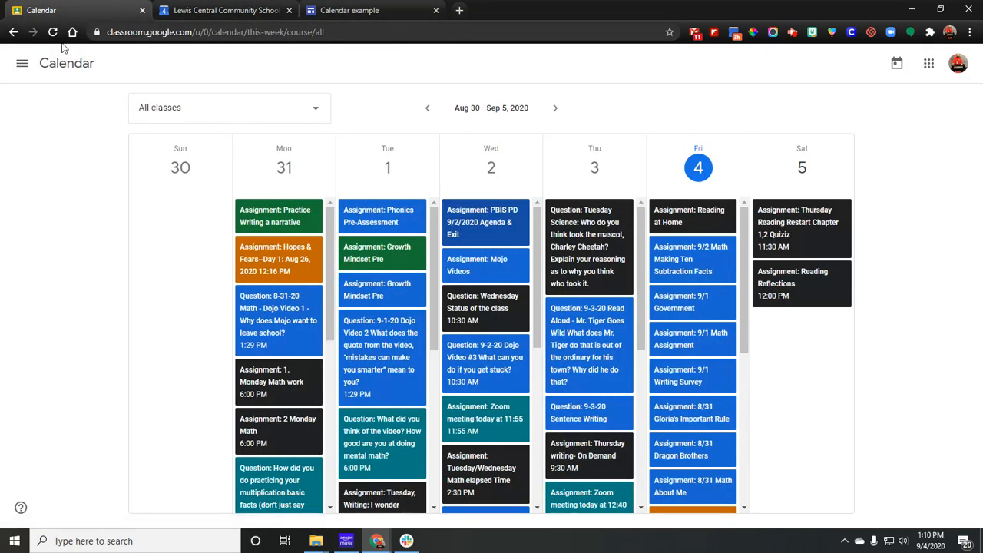
pyautogui.click(192, 10)
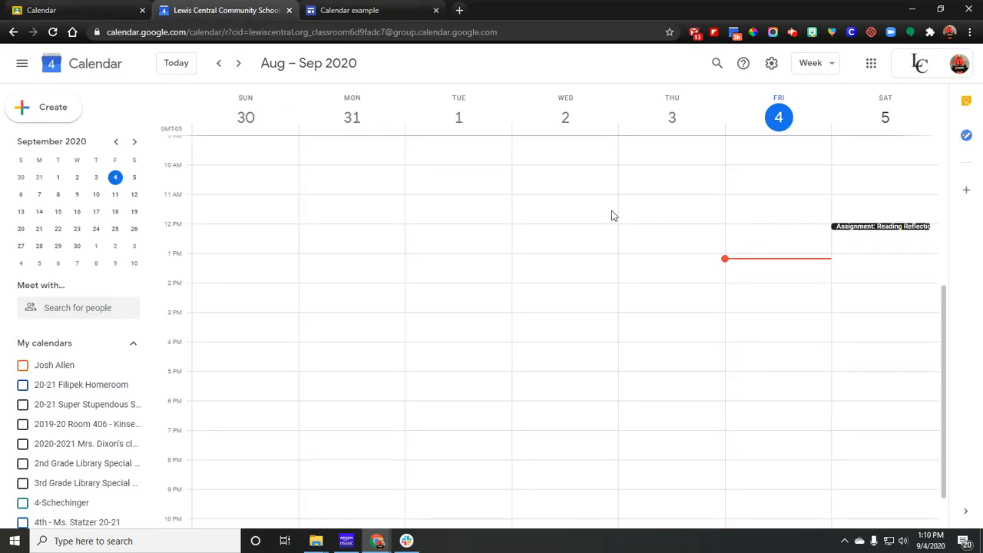
# Switch to the Calendar example site in Google Sites and start inserting a calendar into the page.
pyautogui.click(378, 13)
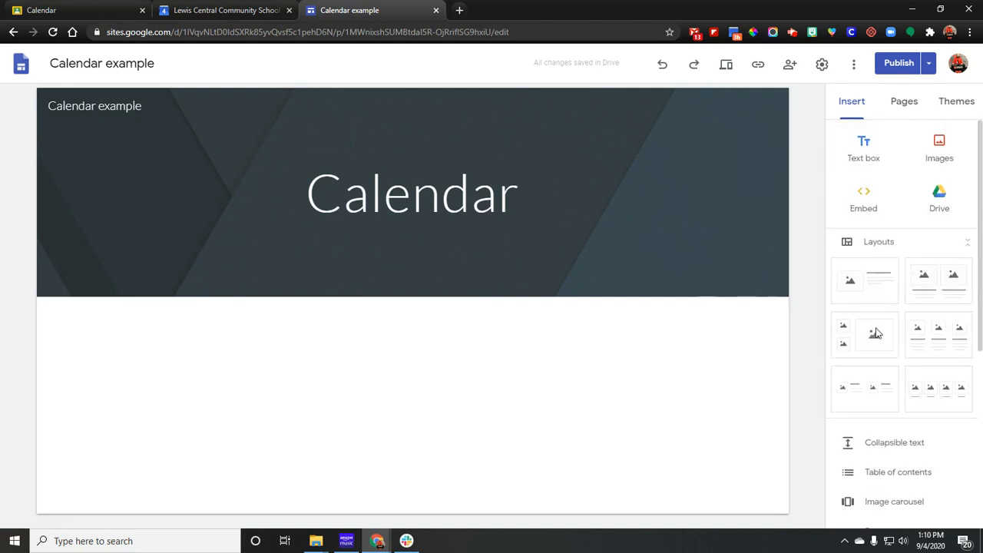
pyautogui.scroll(5, 881, 331)
pyautogui.scroll(-3, 880, 286)
pyautogui.scroll(-3, 881, 300)
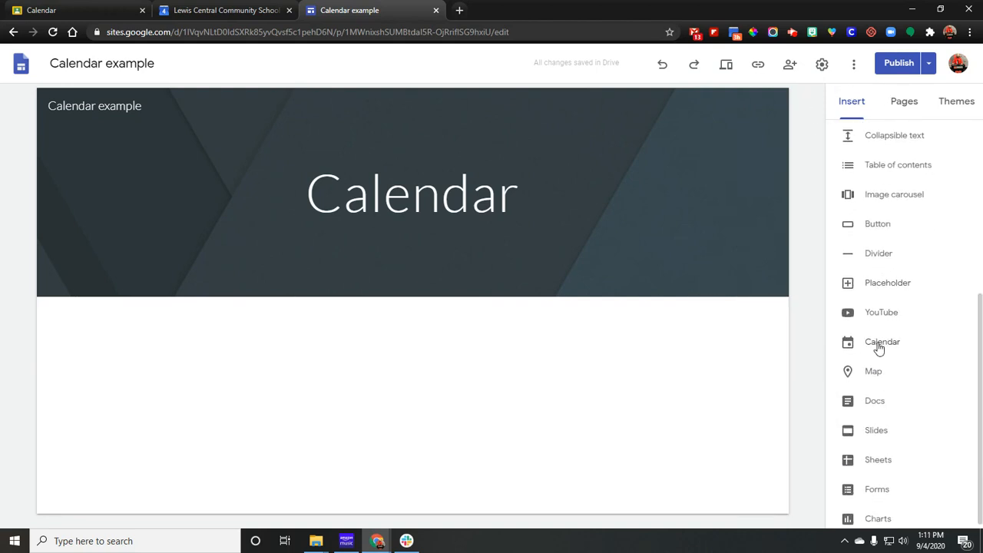
pyautogui.click(880, 347)
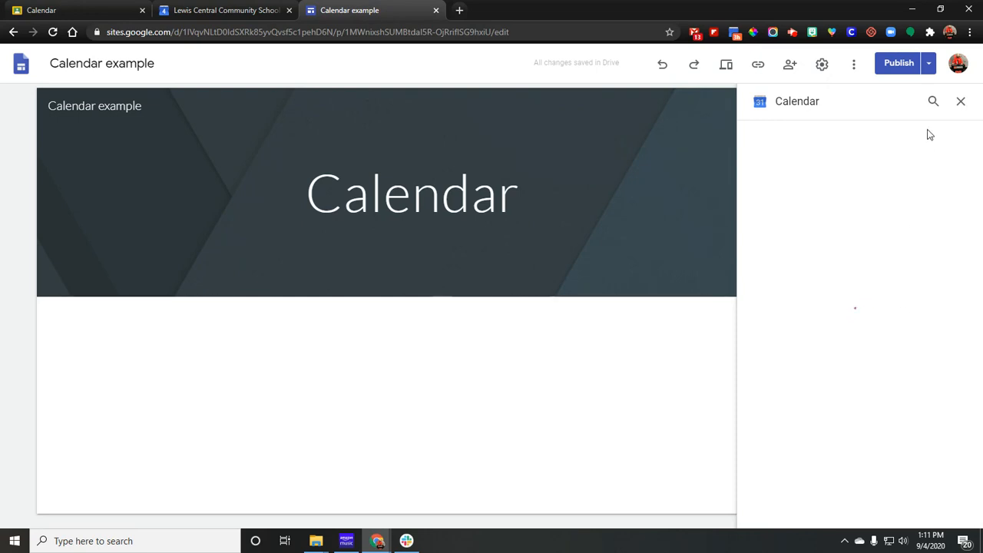
# Find the Calendar Demo calendar in the calendar list and insert it into the page.
pyautogui.click(933, 104)
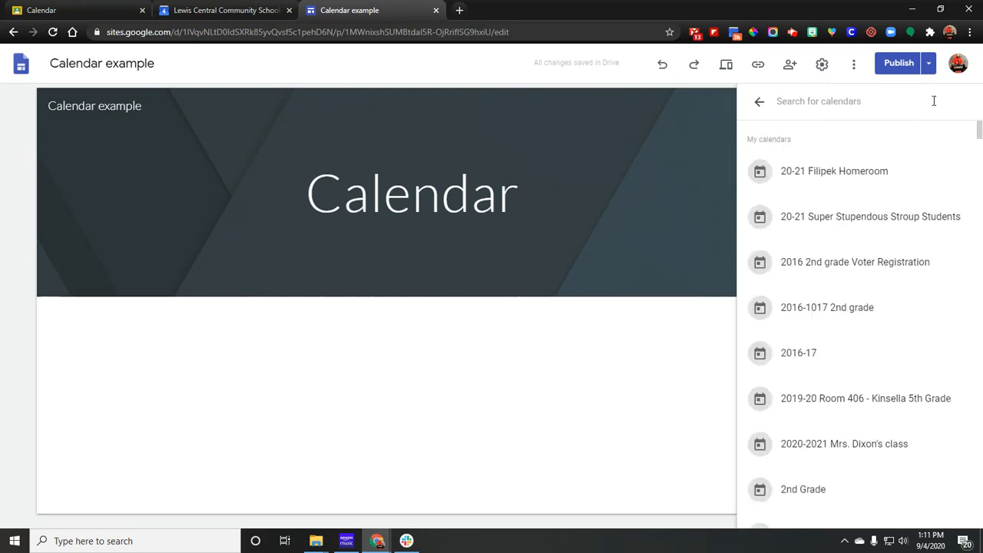
pyautogui.write('calendar')
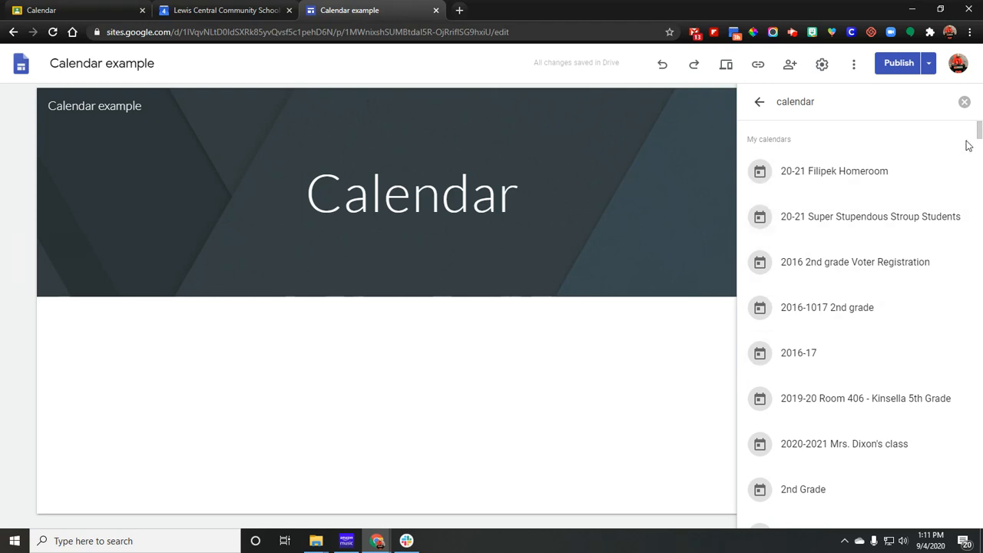
pyautogui.scroll(-10, 888, 314)
pyautogui.click(827, 363)
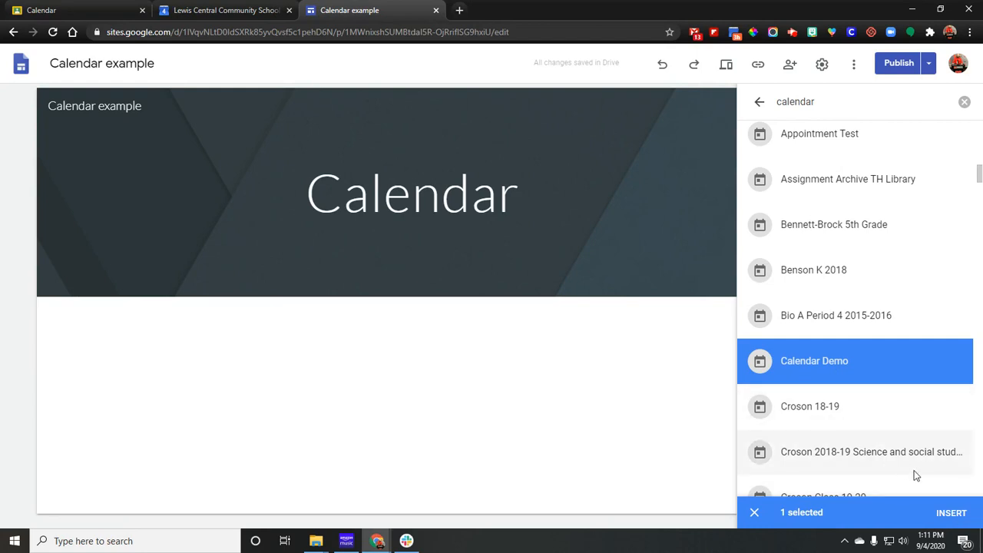
pyautogui.click(951, 514)
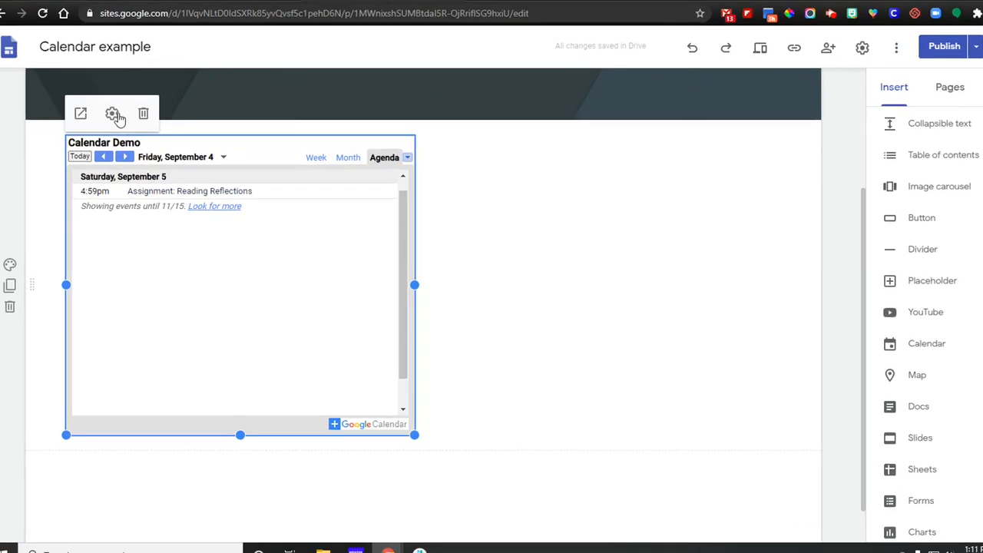
# Set the view mode of the embedded Calendar Demo calendar to Week.
pyautogui.click(118, 125)
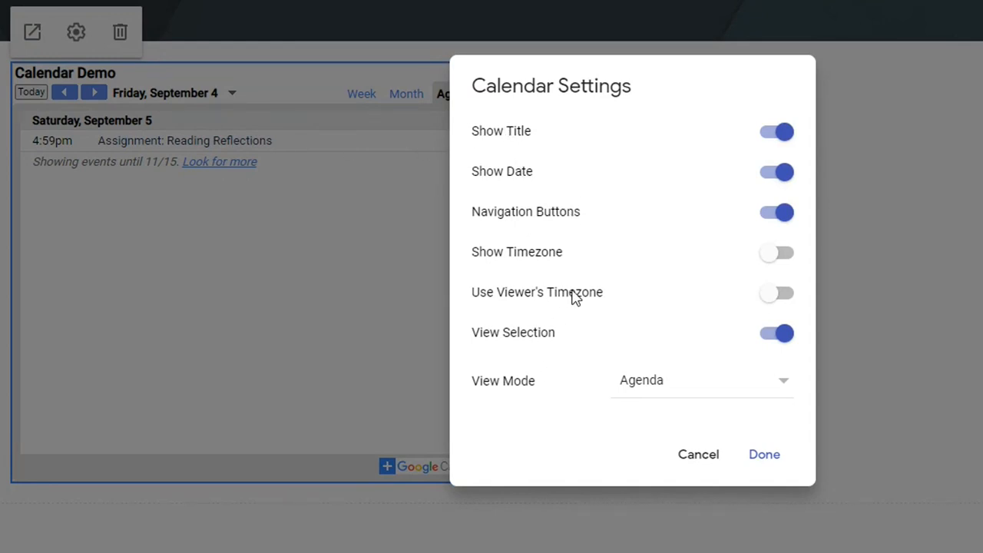
pyautogui.click(647, 398)
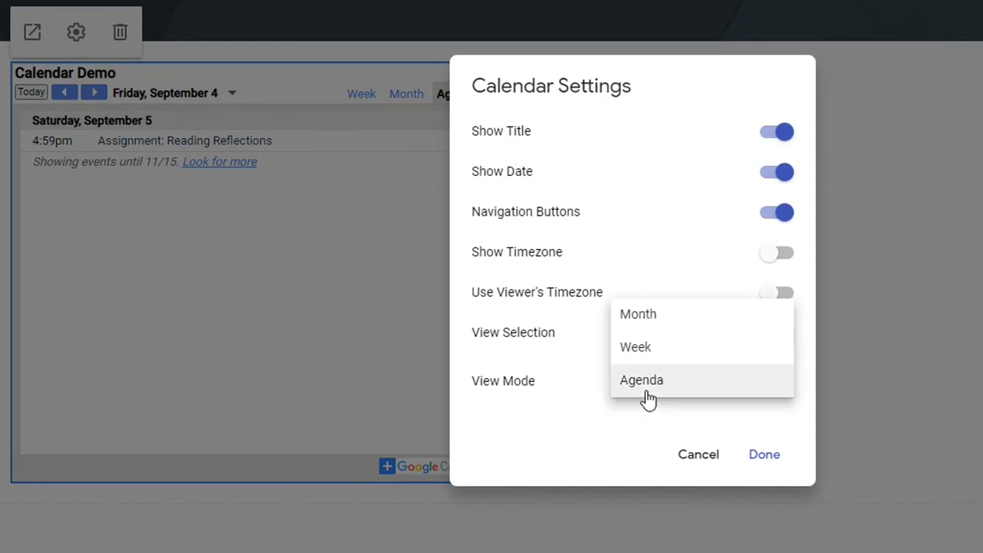
pyautogui.click(628, 361)
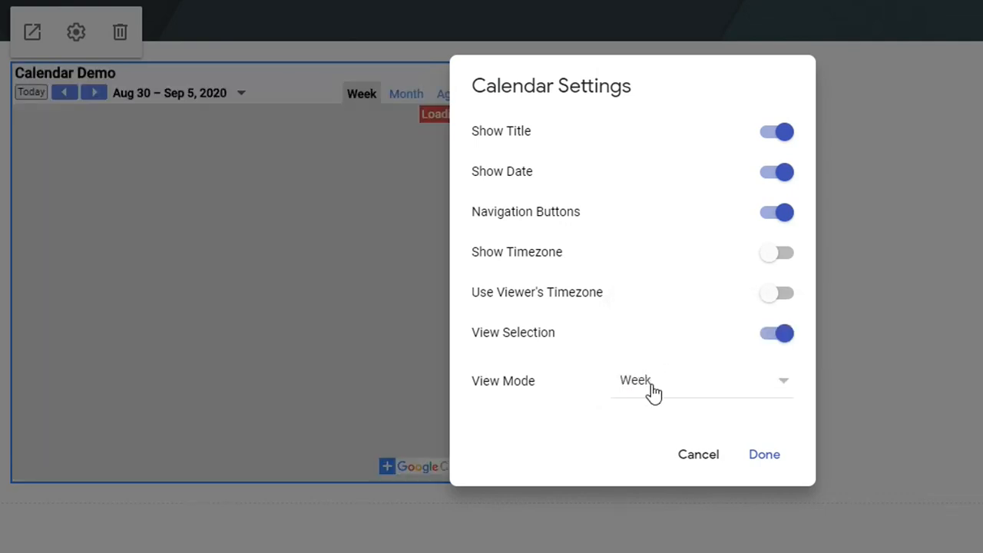
pyautogui.click(771, 456)
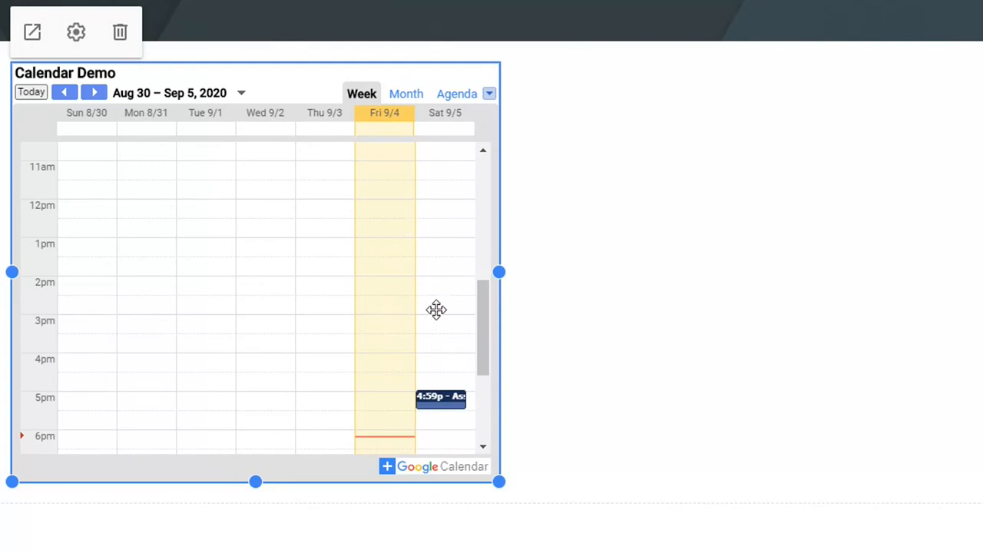
# Turn on Use Viewer's Timezone for the embedded calendar and check the option in its settings.
pyautogui.click(77, 33)
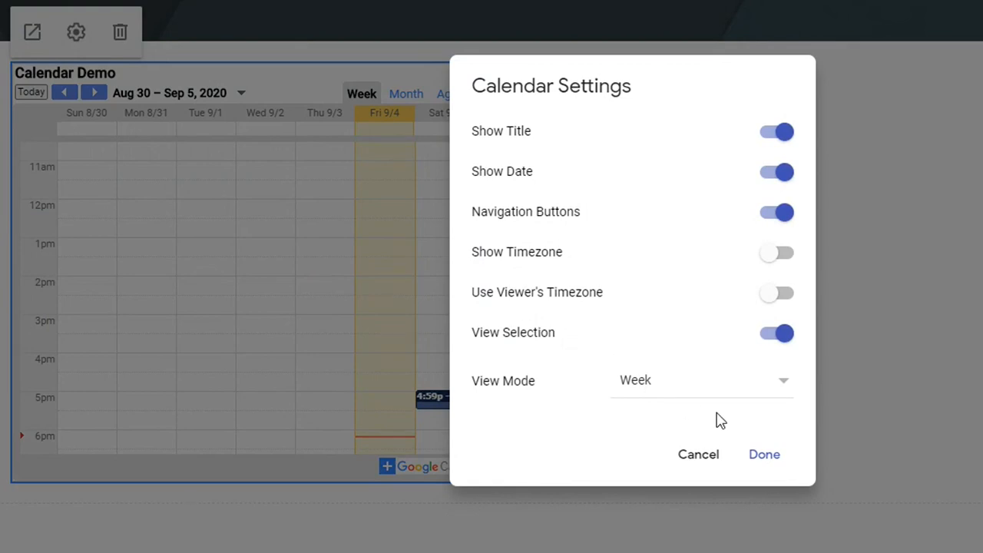
pyautogui.click(765, 459)
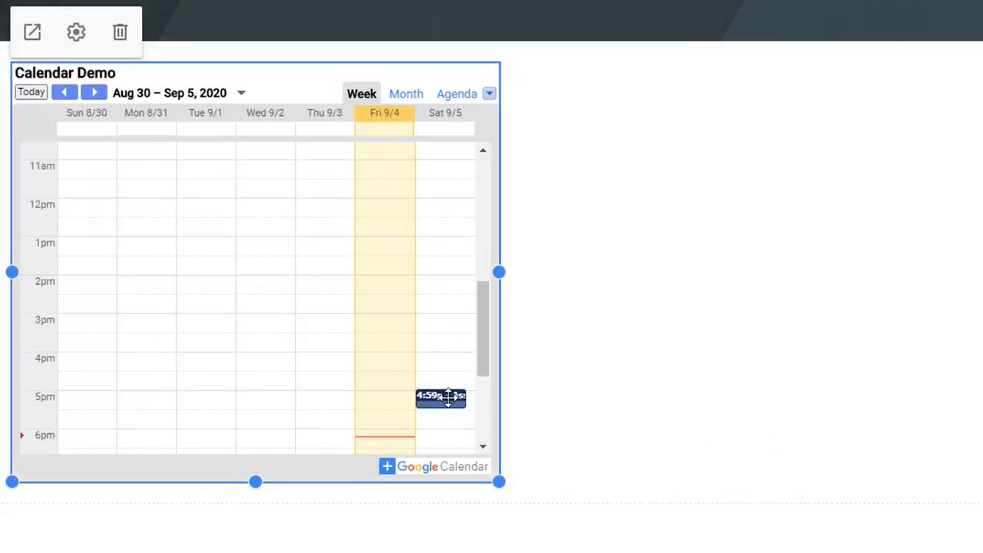
pyautogui.click(76, 32)
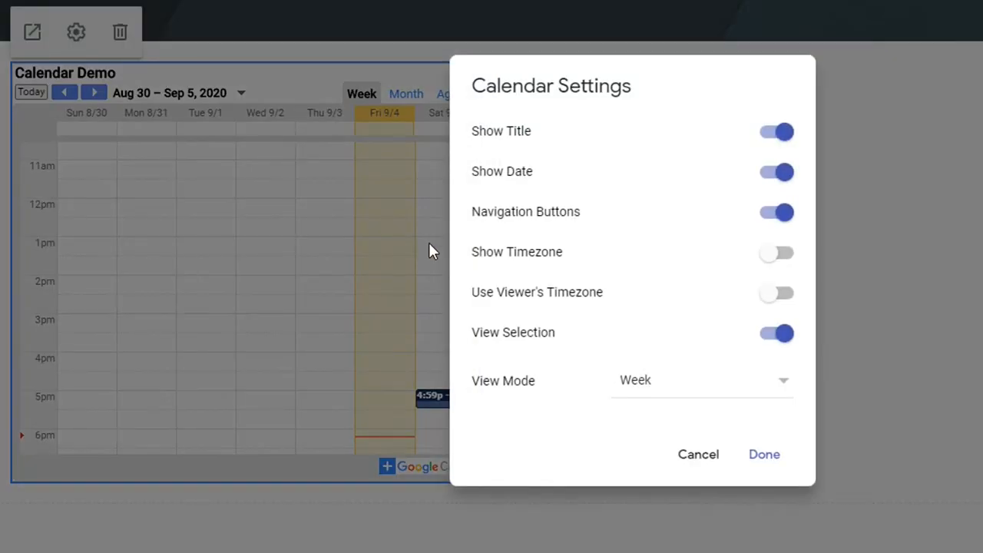
pyautogui.click(782, 295)
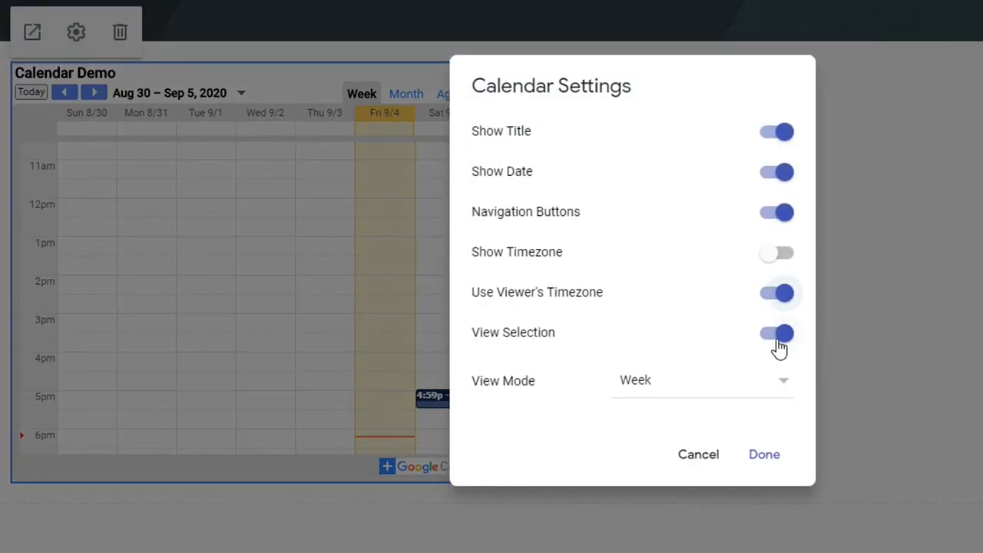
pyautogui.click(761, 463)
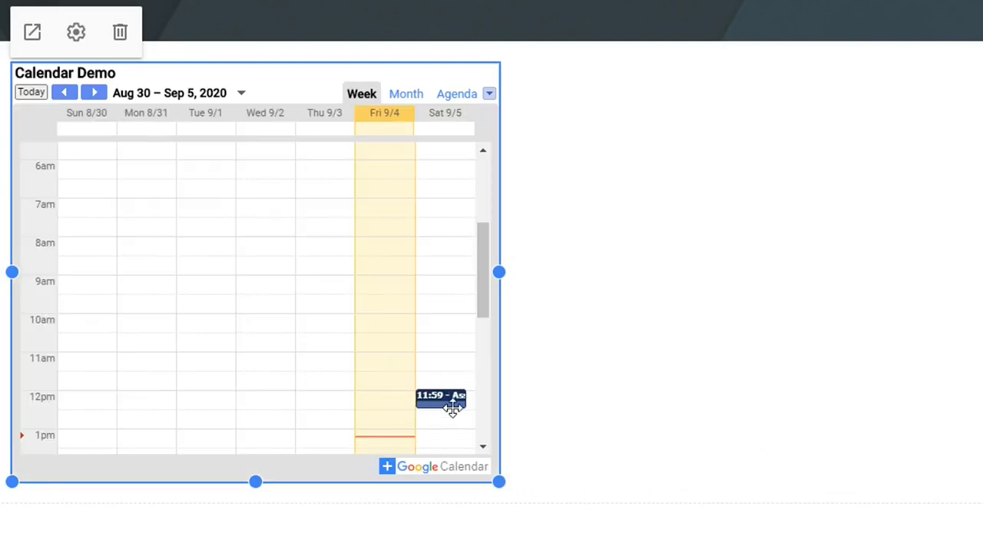
pyautogui.click(76, 31)
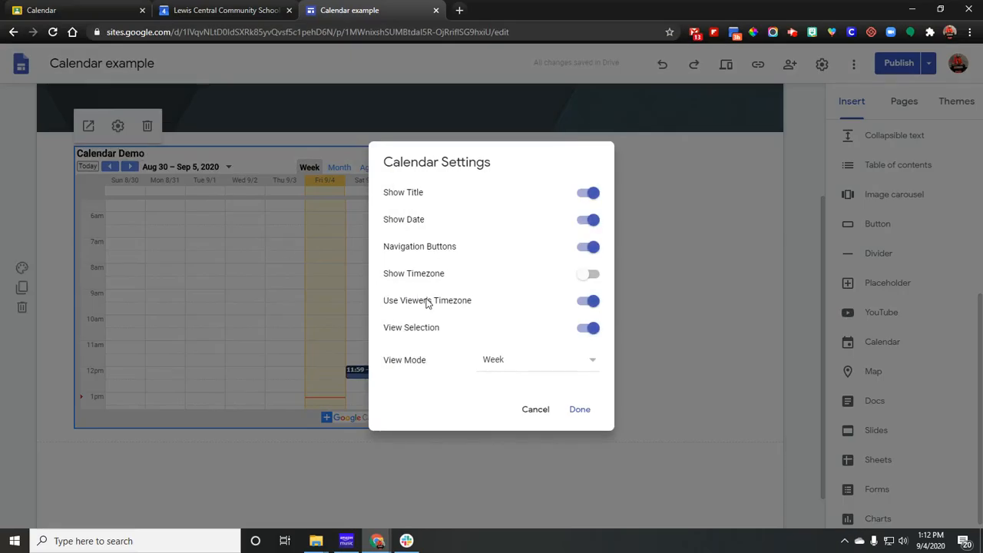
pyautogui.moveTo(384, 302); pyautogui.dragTo(473, 303)
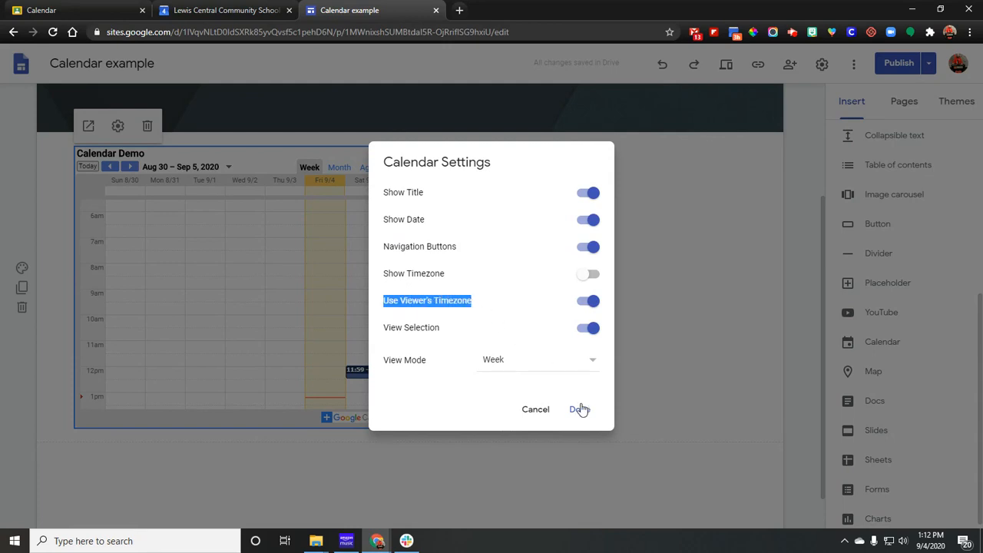
pyautogui.click(580, 412)
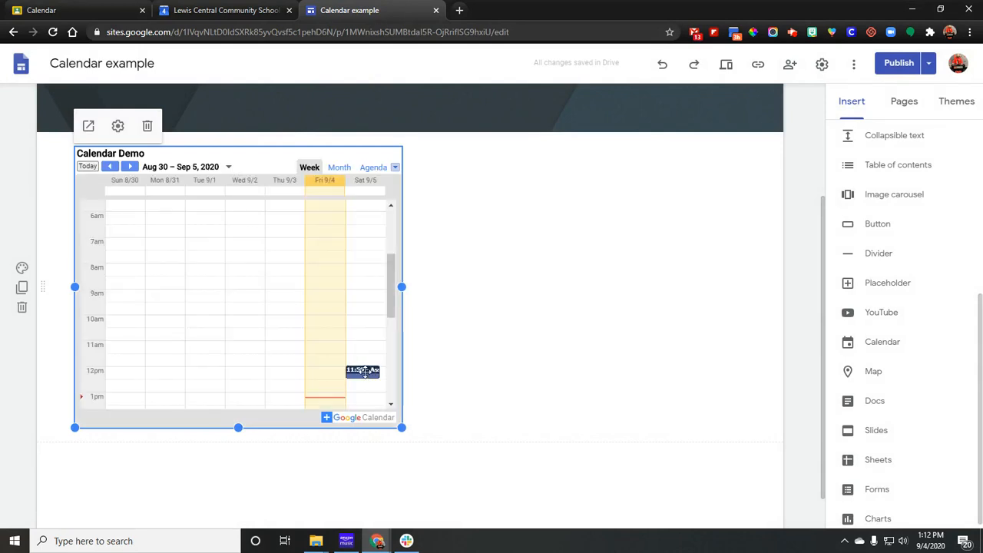
# Publish the Calendar example site and open the published page.
pyautogui.scroll(2, 516, 379)
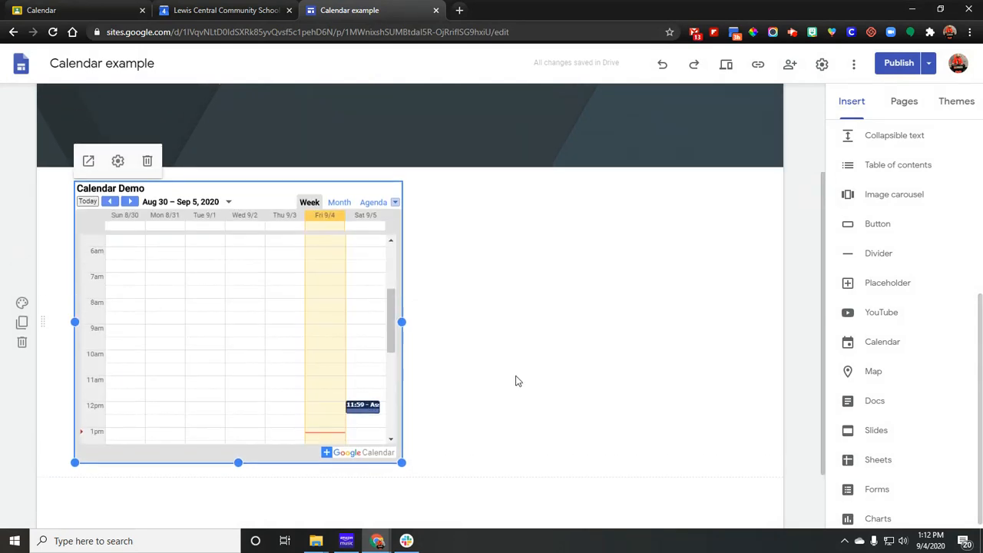
pyautogui.click(898, 64)
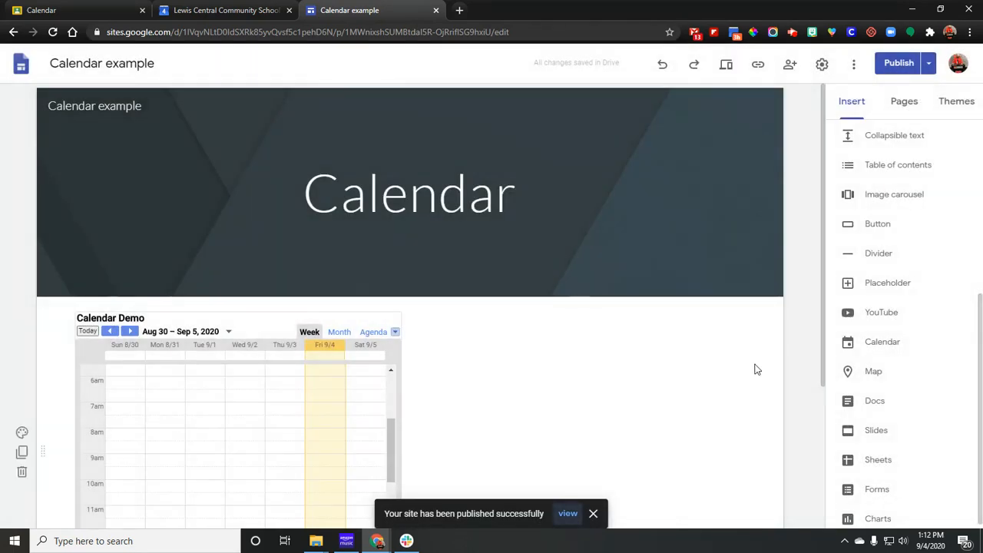
pyautogui.click(567, 512)
# Copy the published page's address, switch to the test browser profile, and try to open the address there.
pyautogui.click(340, 33)
pyautogui.hotkey('ctrl', 'c')
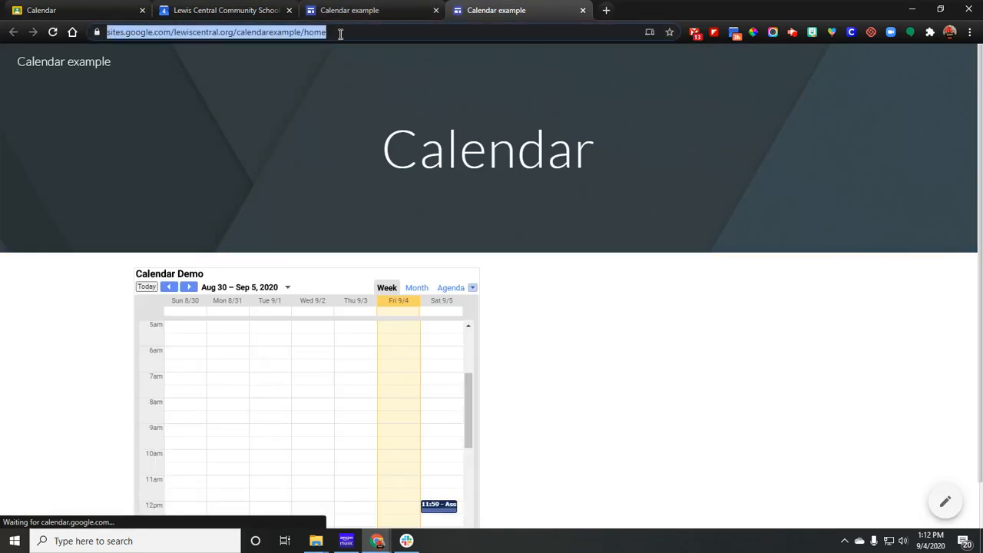
pyautogui.click(951, 32)
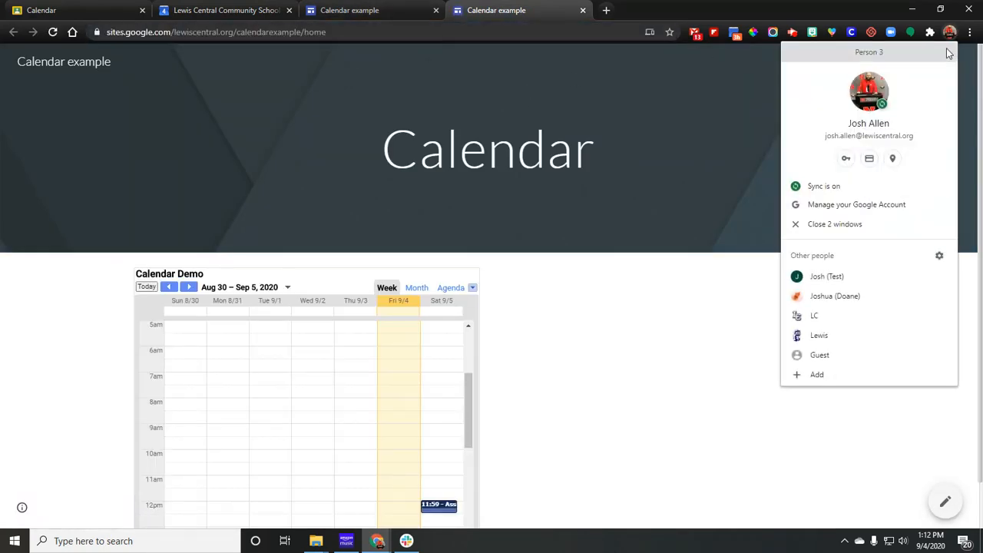
pyautogui.click(873, 281)
pyautogui.click(204, 35)
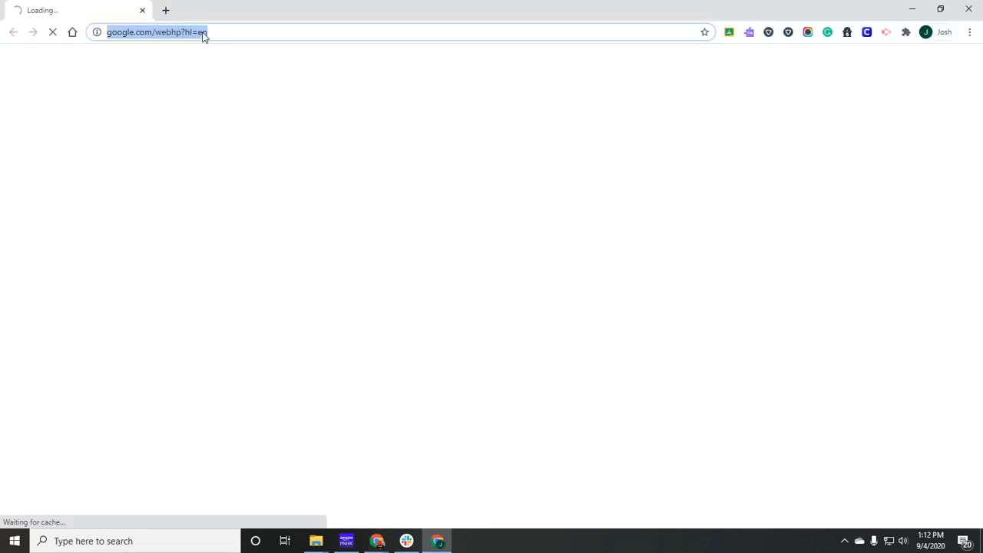
pyautogui.write('https://sites.google.com/lexiscentral.org/calendarexample/home')
pyautogui.hotkey('alt', 'Return')
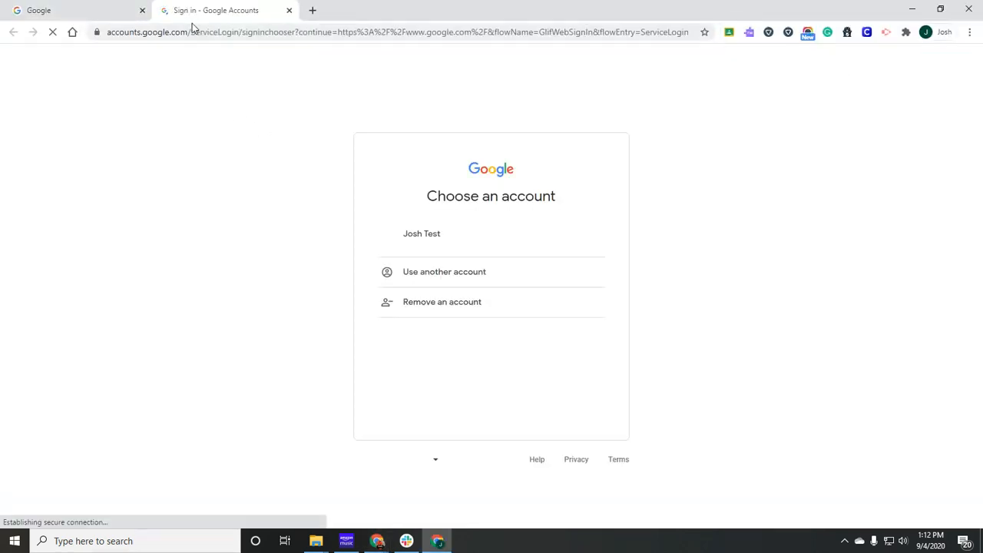
# Load the published Calendar example page in the test profile's Google tab and close the extra sign-in tab.
pyautogui.click(102, 8)
pyautogui.click(139, 34)
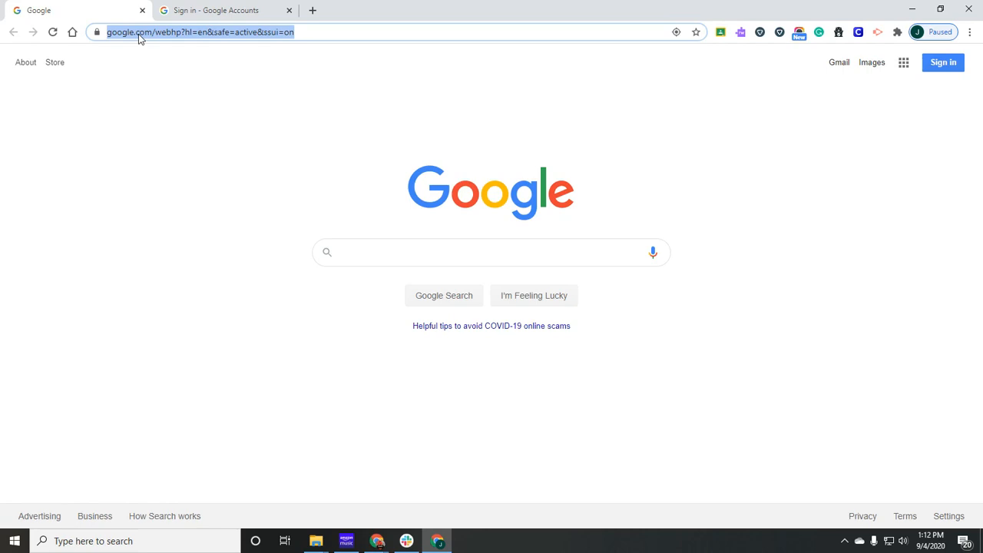
pyautogui.hotkey('ctrl', 'v')
pyautogui.press('Return')
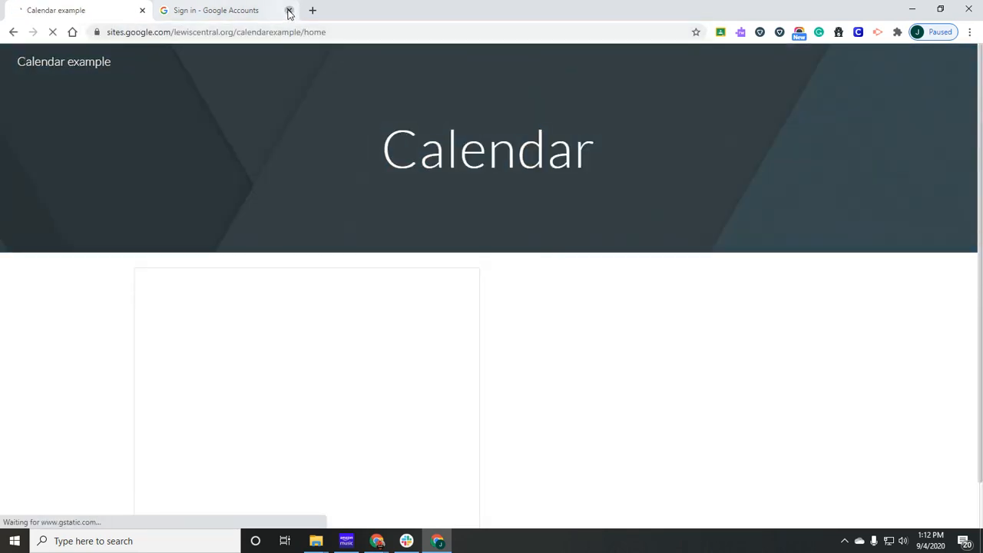
pyautogui.click(289, 11)
# View the embedded calendar in Month and Agenda views, and open it full size in its own tab.
pyautogui.scroll(-1, 549, 296)
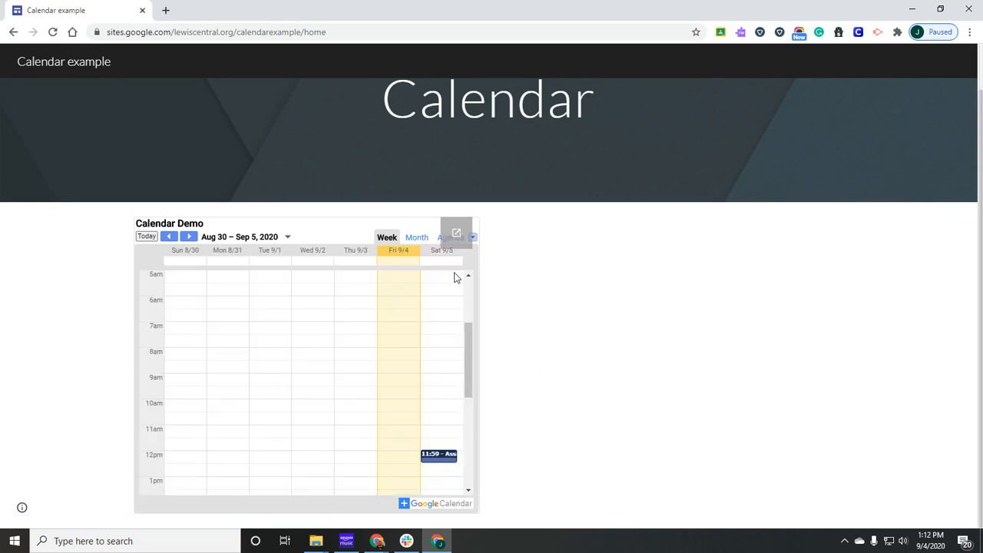
pyautogui.click(416, 238)
pyautogui.click(440, 239)
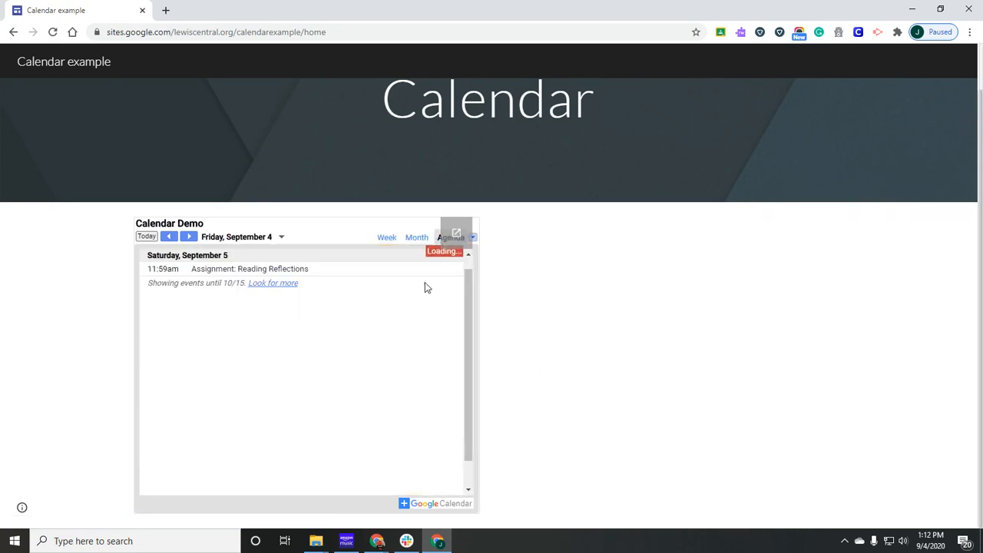
pyautogui.click(454, 237)
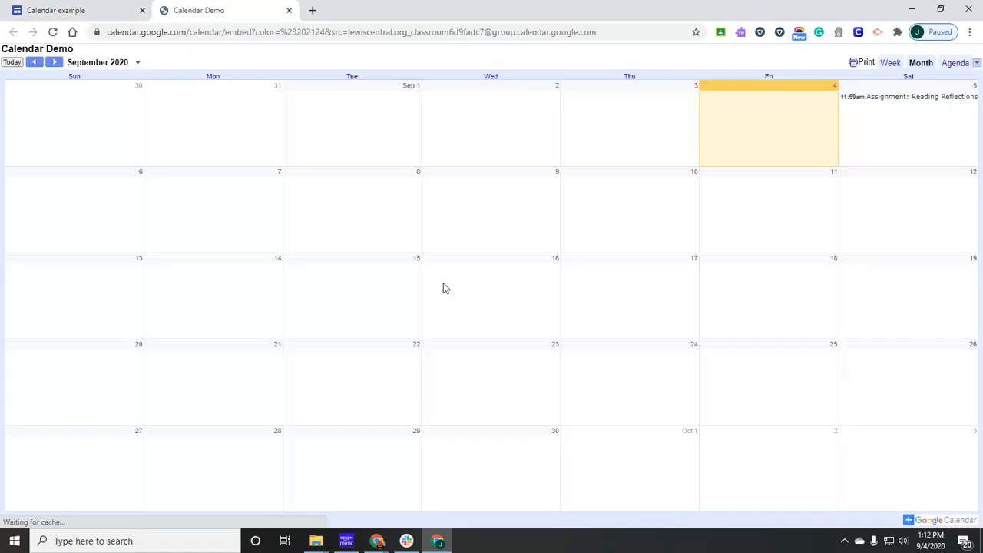